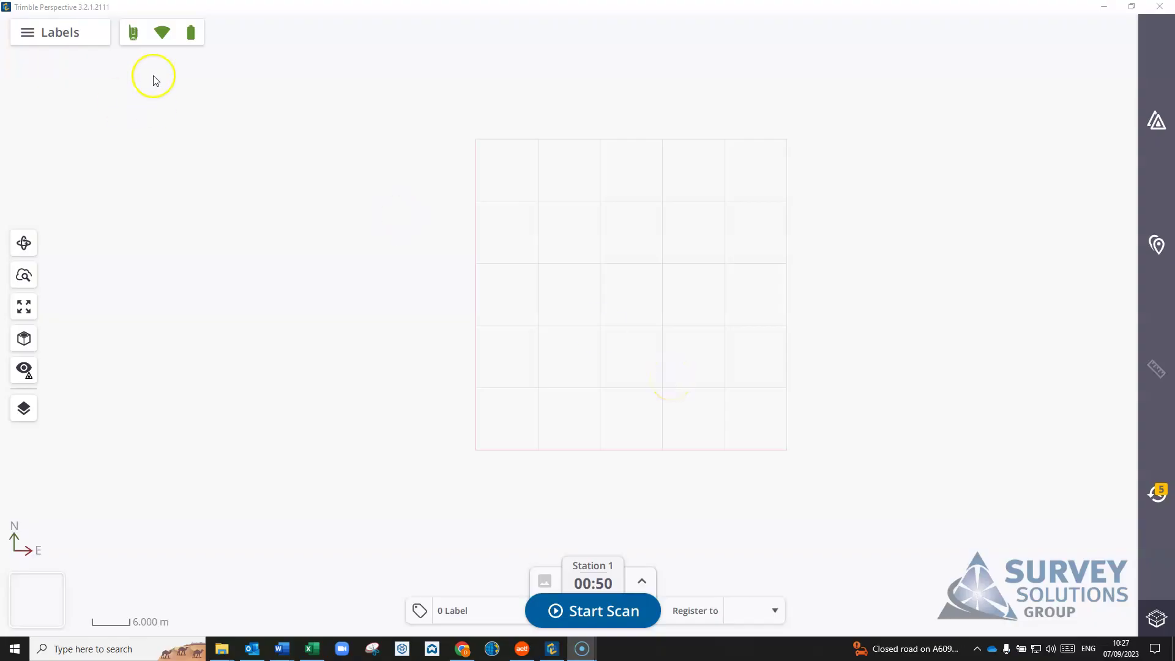
Step: Create two labels for the next scan: Ground and 1st Floor
{"action": "left_click", "coordinate": [452, 611]}
{"action": "left_click", "coordinate": [296, 550]}
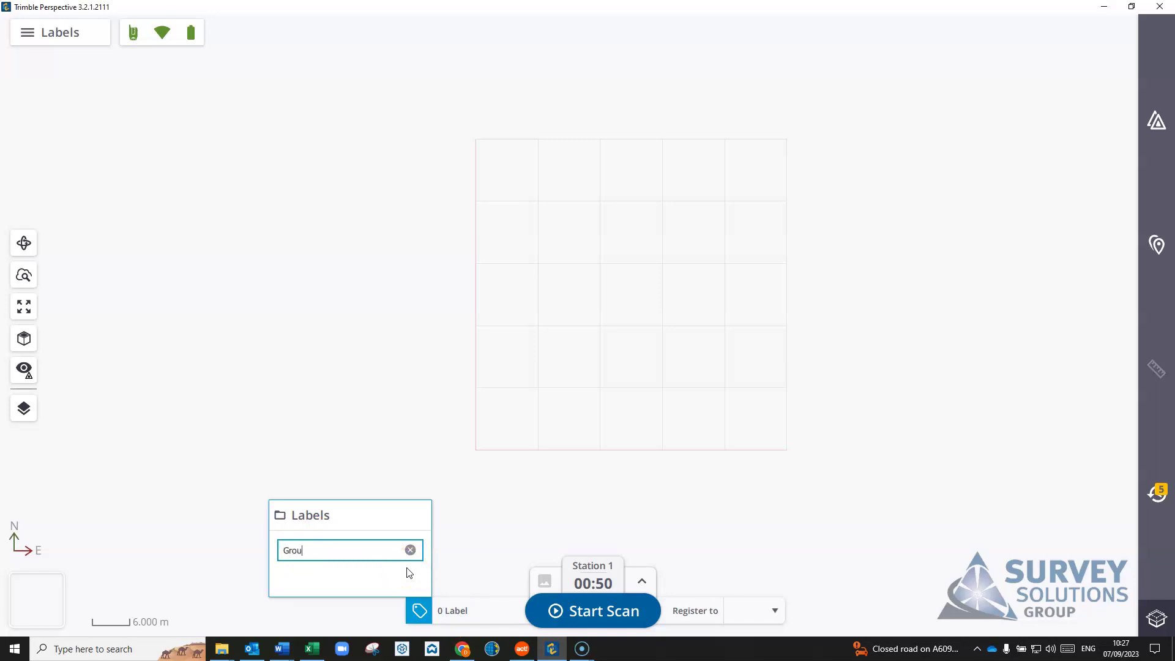
{"action": "key", "text": "Return"}
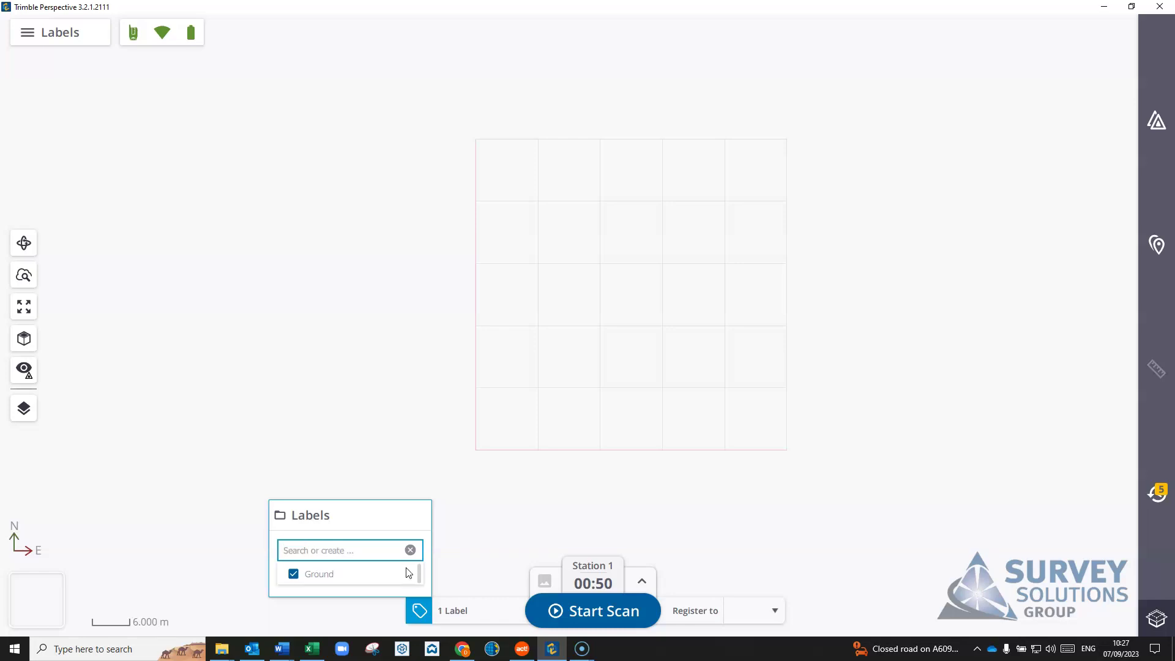
{"action": "left_click", "coordinate": [310, 553]}
{"action": "type", "text": "1st Floor"}
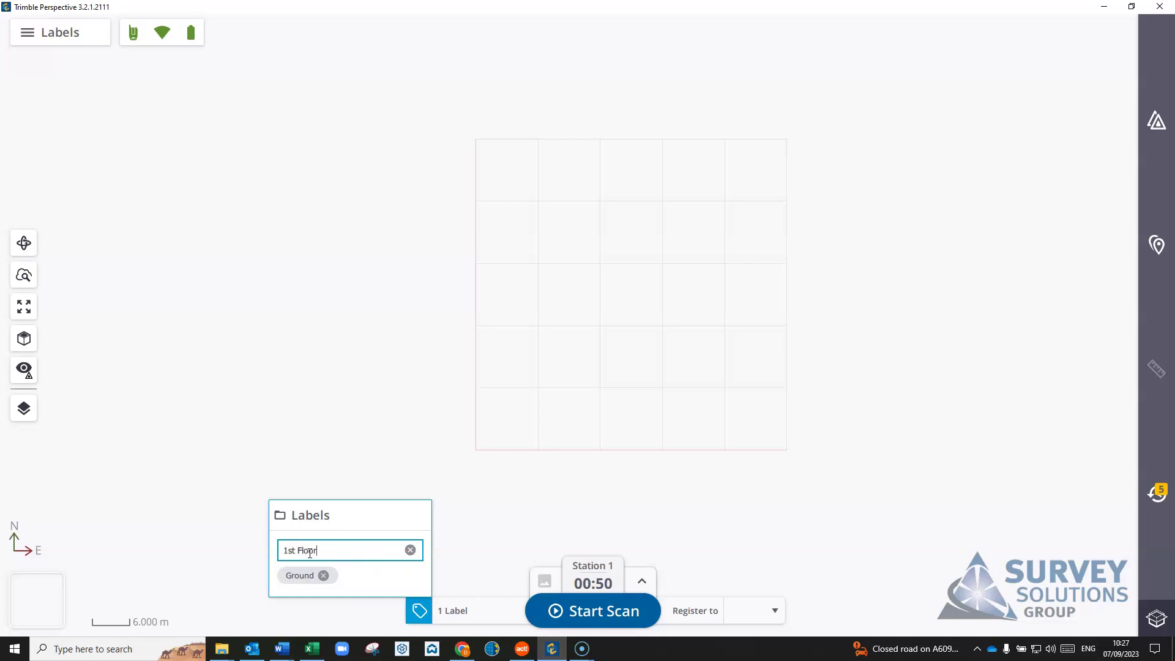
{"action": "key", "text": "Return"}
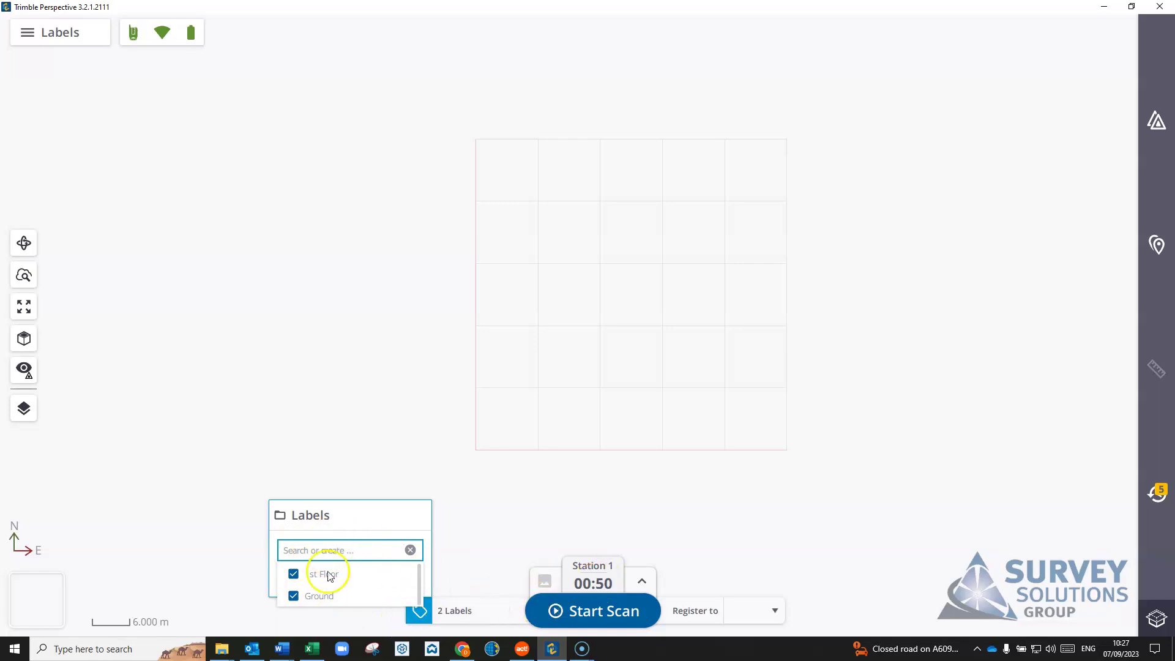
Step: Leave only the Ground label on the next scan and scan Station 1
{"action": "left_click", "coordinate": [294, 574]}
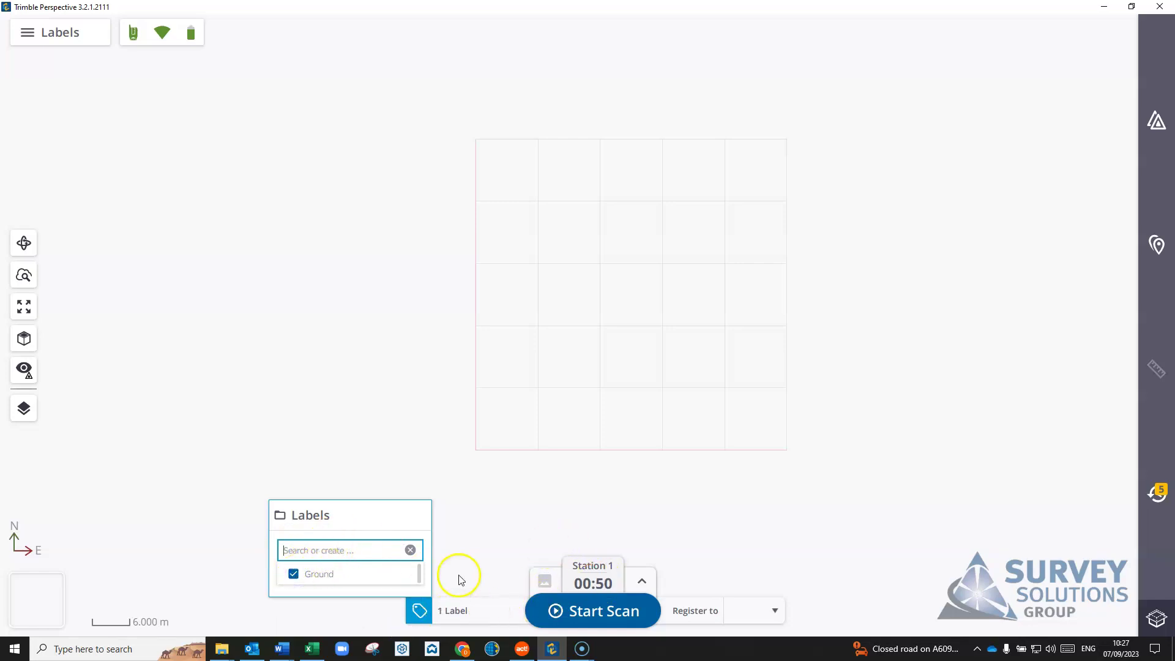
{"action": "left_click", "coordinate": [479, 552]}
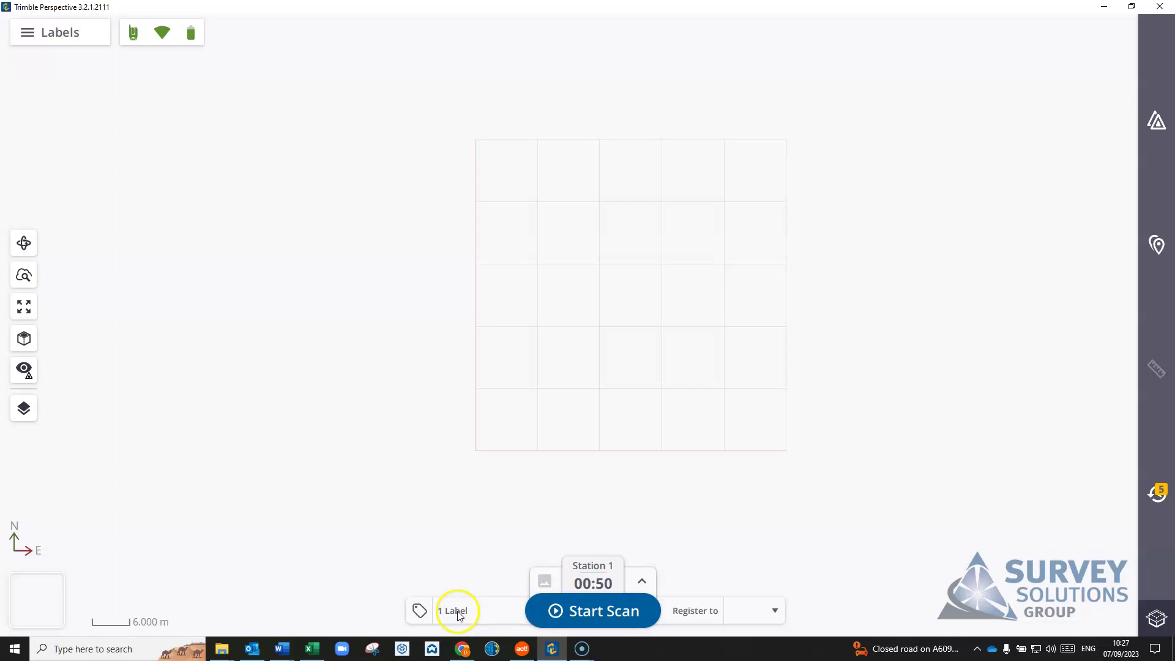
{"action": "left_click", "coordinate": [597, 609]}
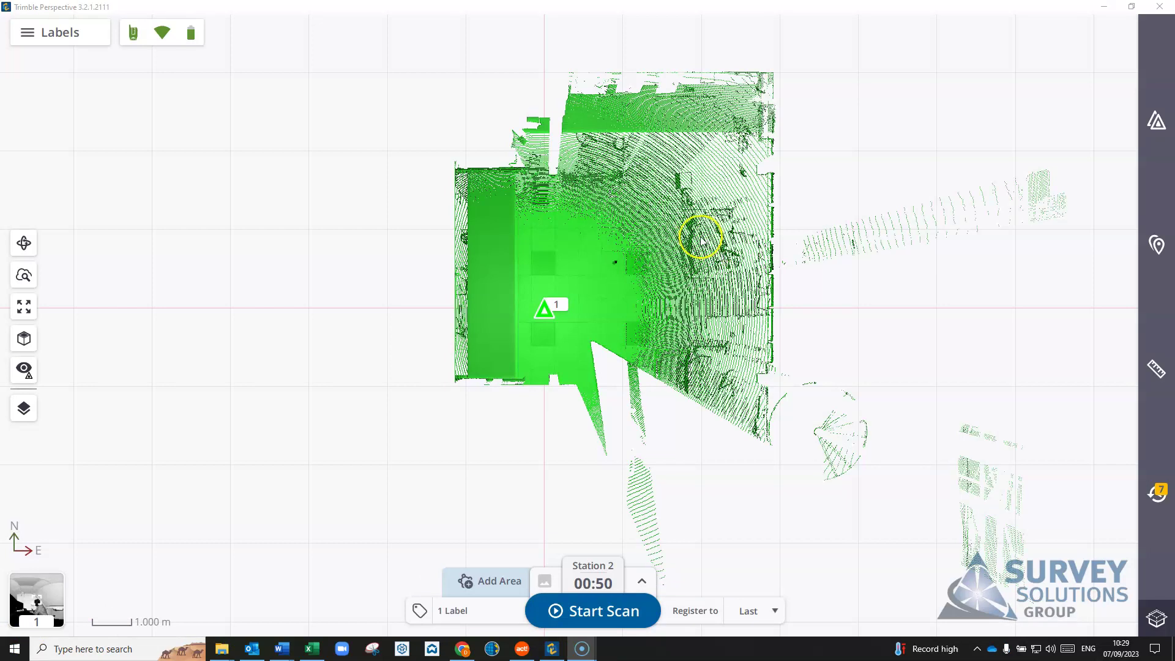
{"action": "left_click", "coordinate": [451, 612]}
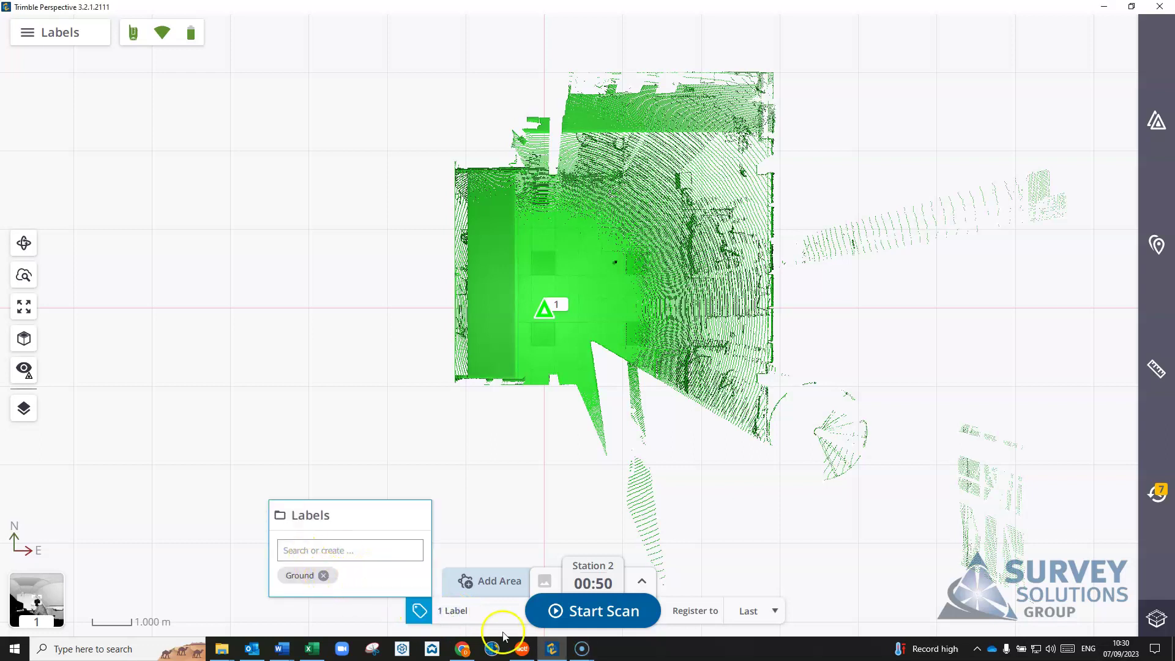
{"action": "left_click", "coordinate": [587, 518]}
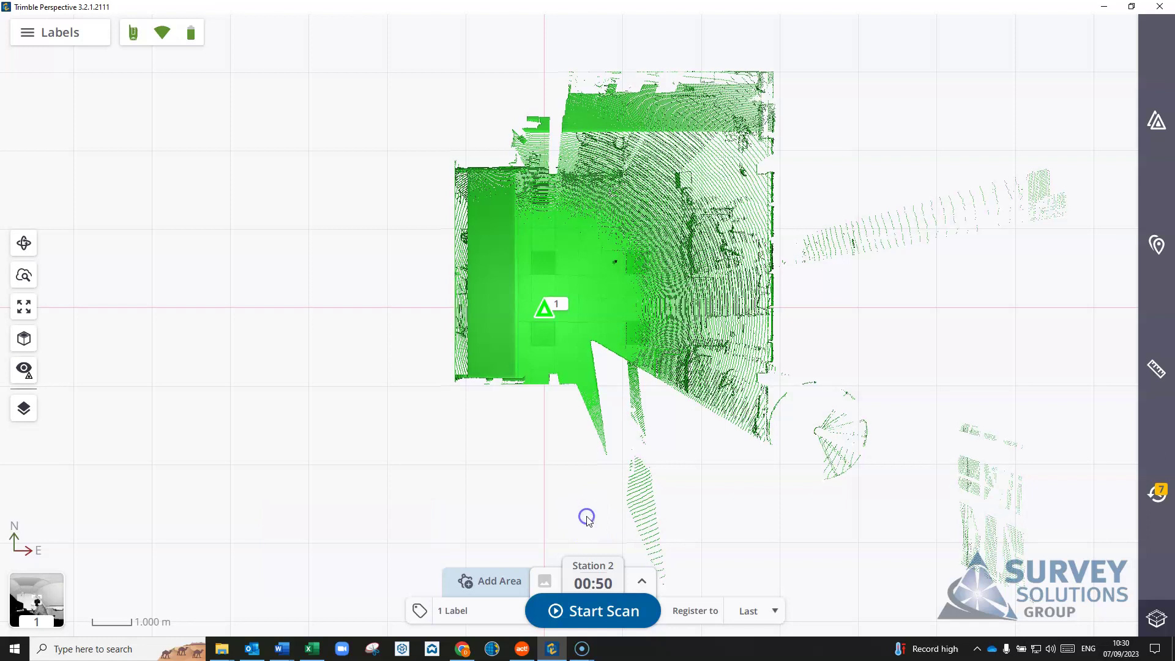
{"action": "left_click", "coordinate": [1156, 123]}
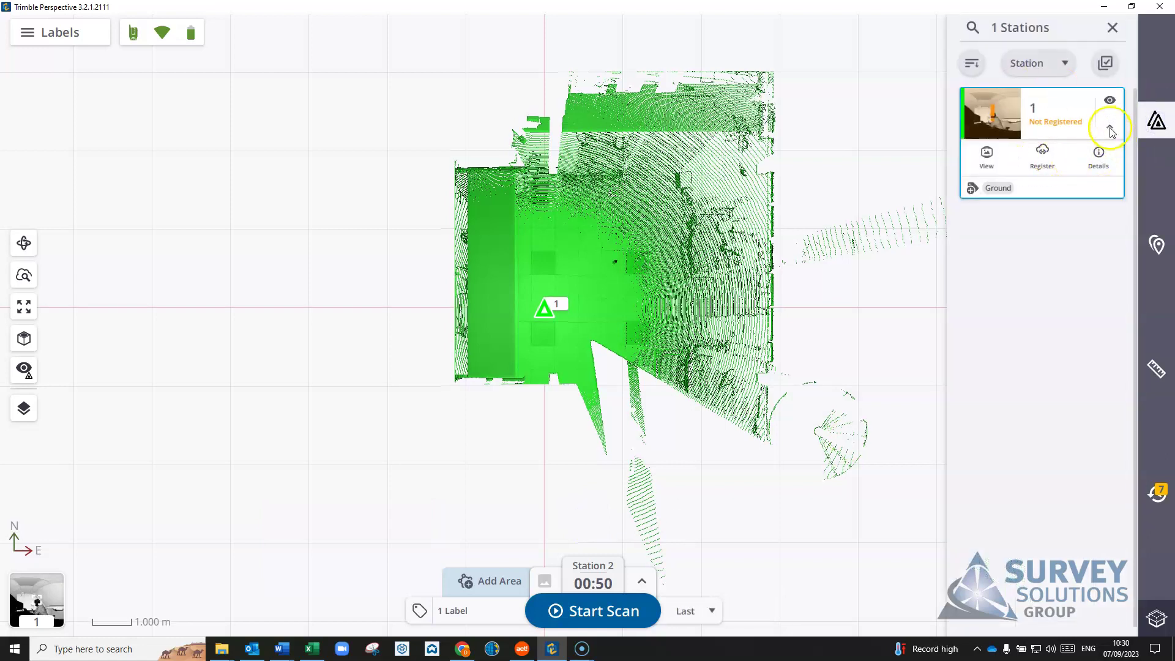
{"action": "left_click", "coordinate": [1099, 158]}
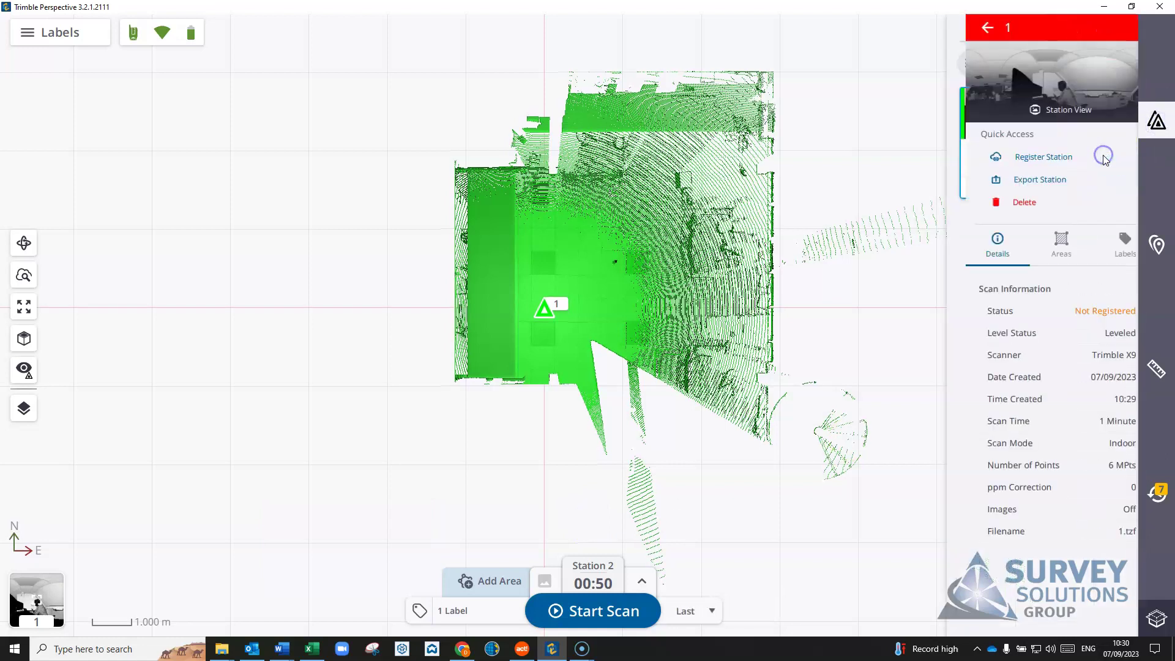
{"action": "left_click", "coordinate": [1108, 244]}
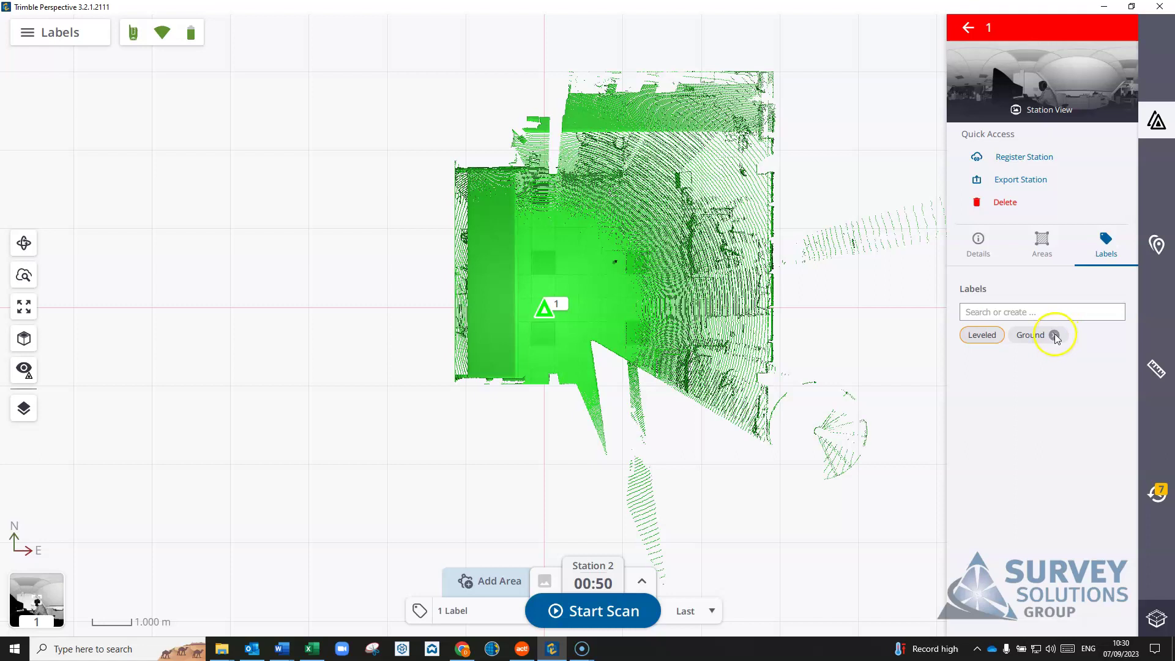
{"action": "left_click", "coordinate": [965, 27]}
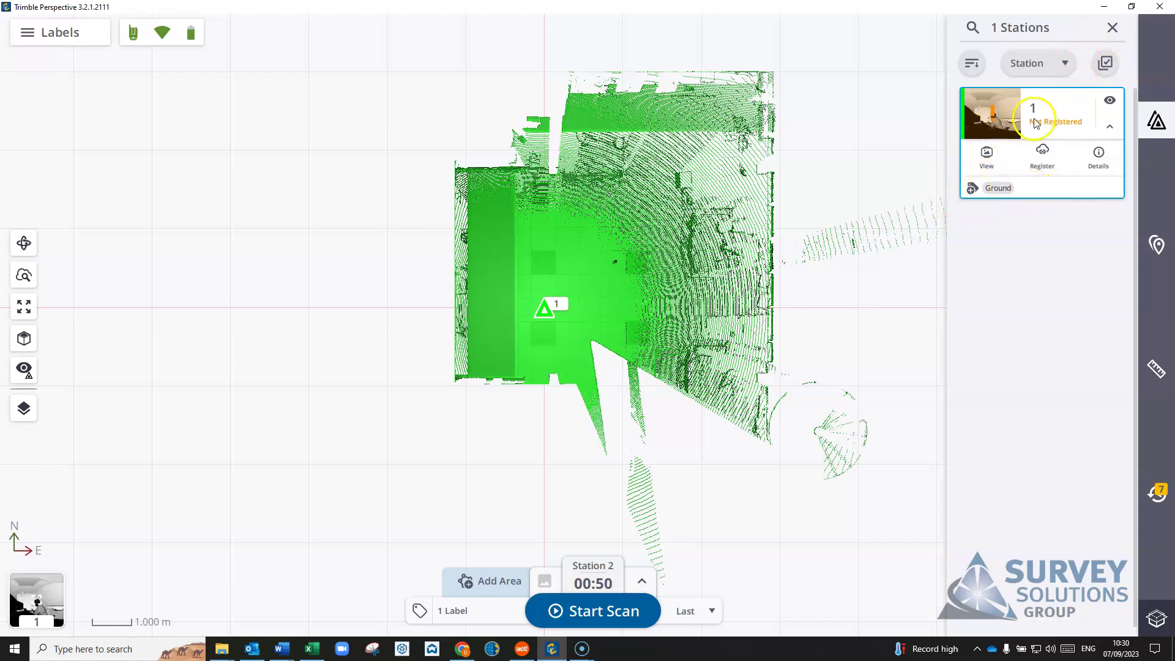
{"action": "left_click", "coordinate": [988, 188]}
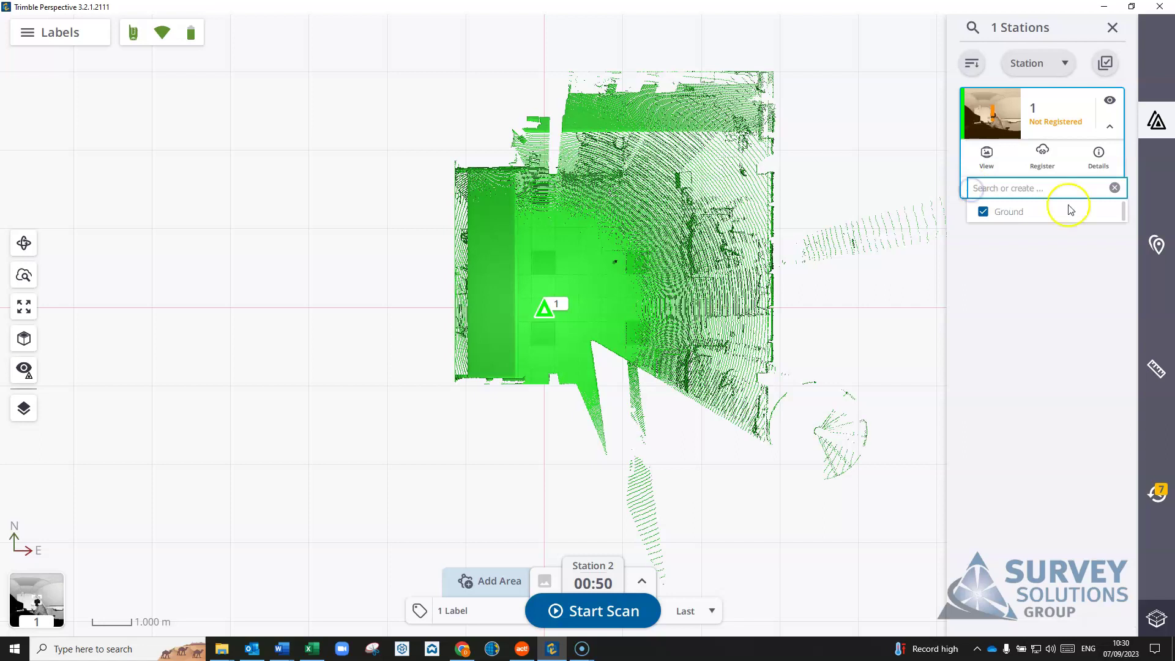
{"action": "left_click", "coordinate": [1114, 188]}
{"action": "left_click", "coordinate": [1112, 28]}
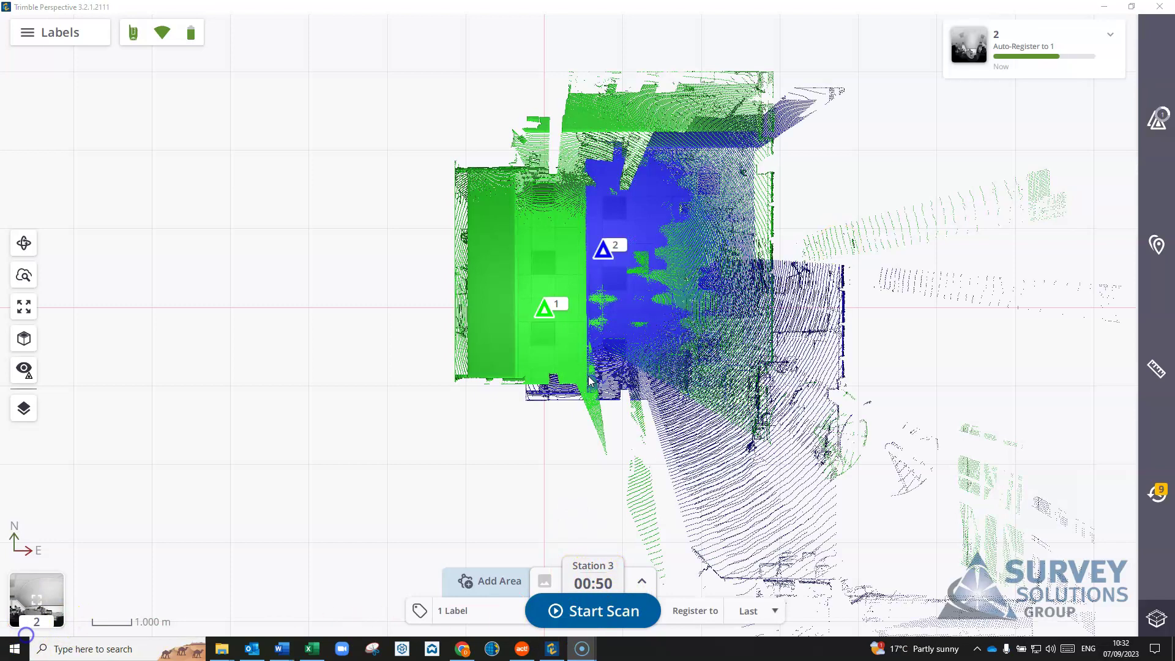
Step: Show Station 2's card in the Stations list and dismiss the Auto-Registration Complete notice
{"action": "left_click", "coordinate": [1156, 120]}
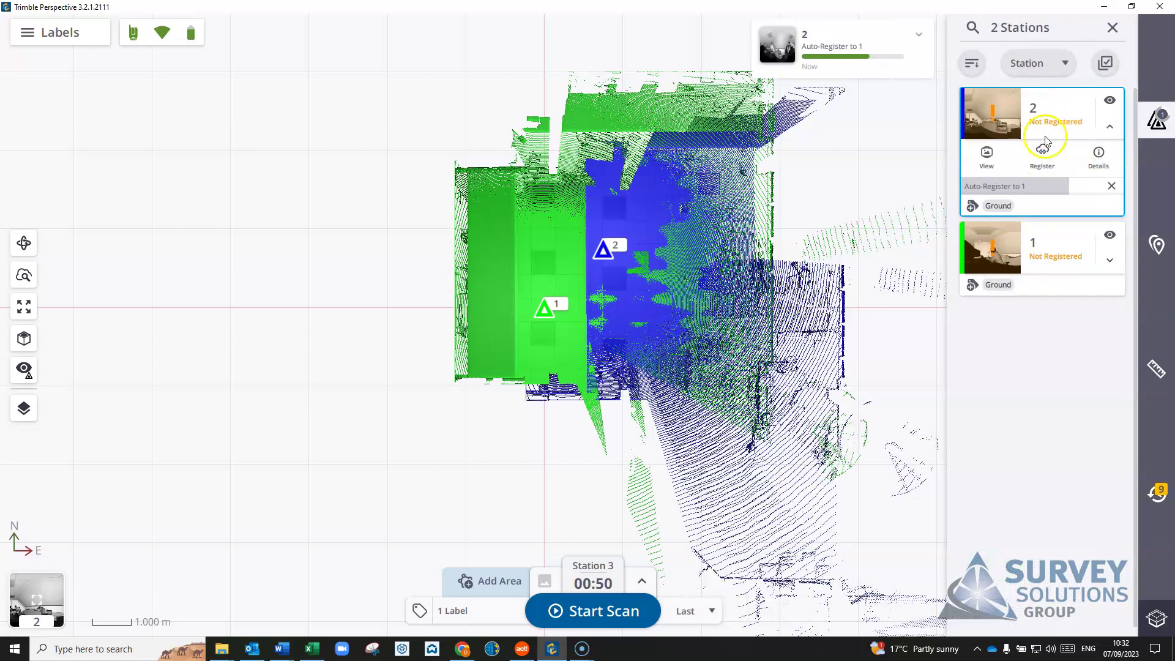
{"action": "left_click", "coordinate": [1032, 115]}
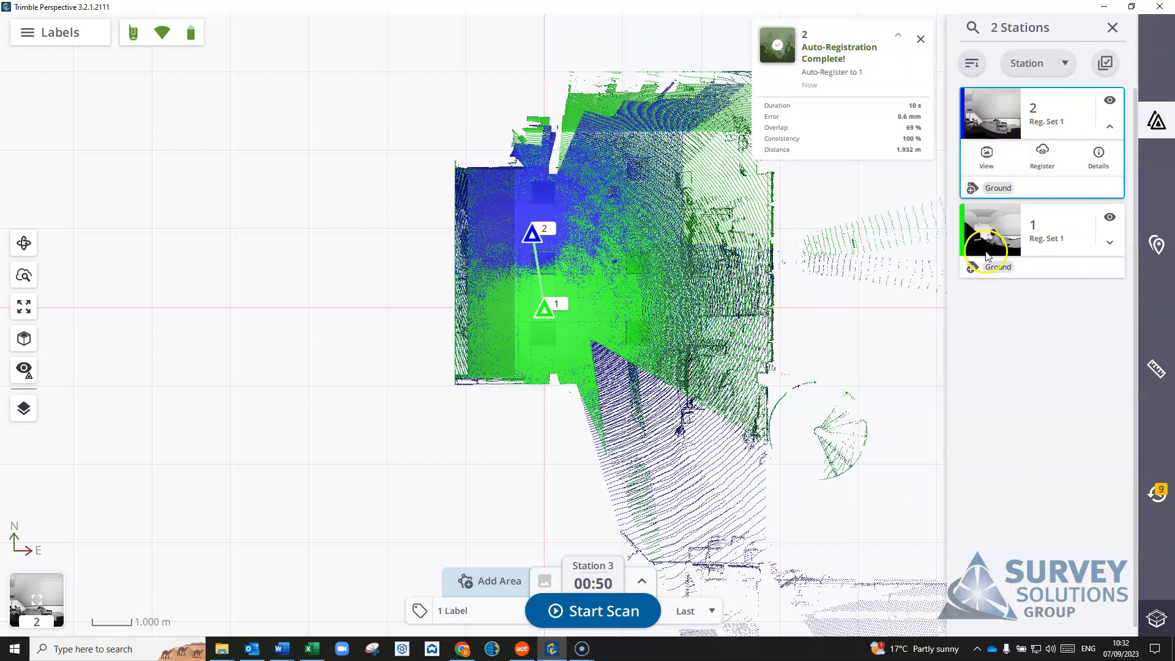
{"action": "left_click", "coordinate": [920, 40]}
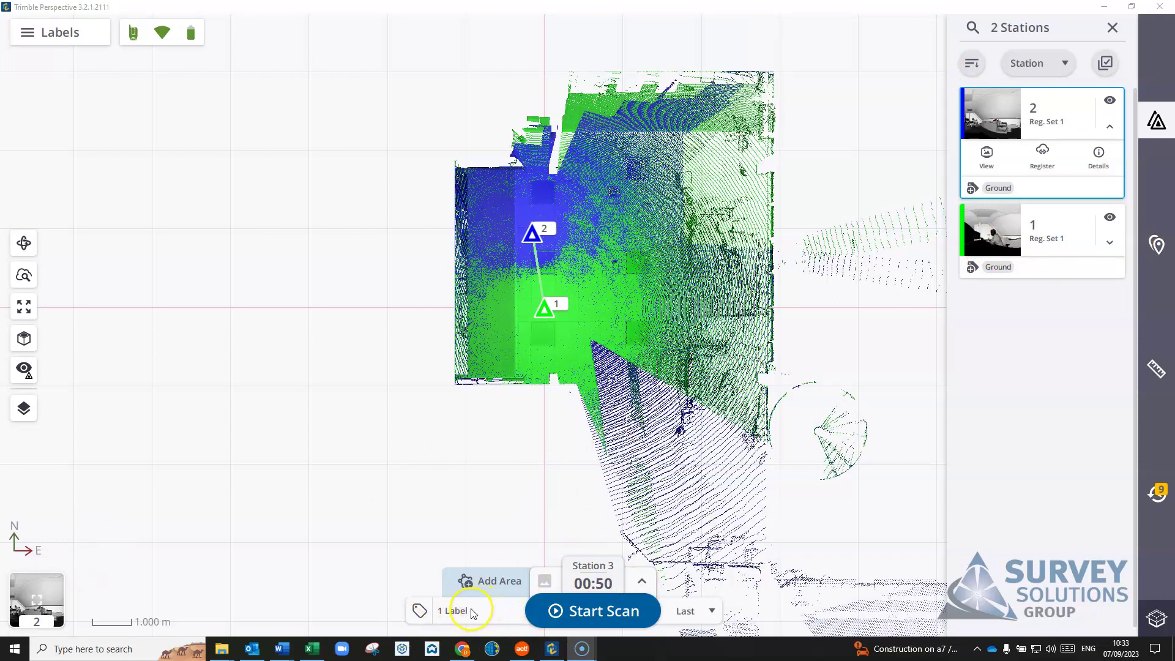
Step: Replace the next scan's Ground tag with a new '1st Floor' label and confirm it applied
{"action": "left_click", "coordinate": [473, 613]}
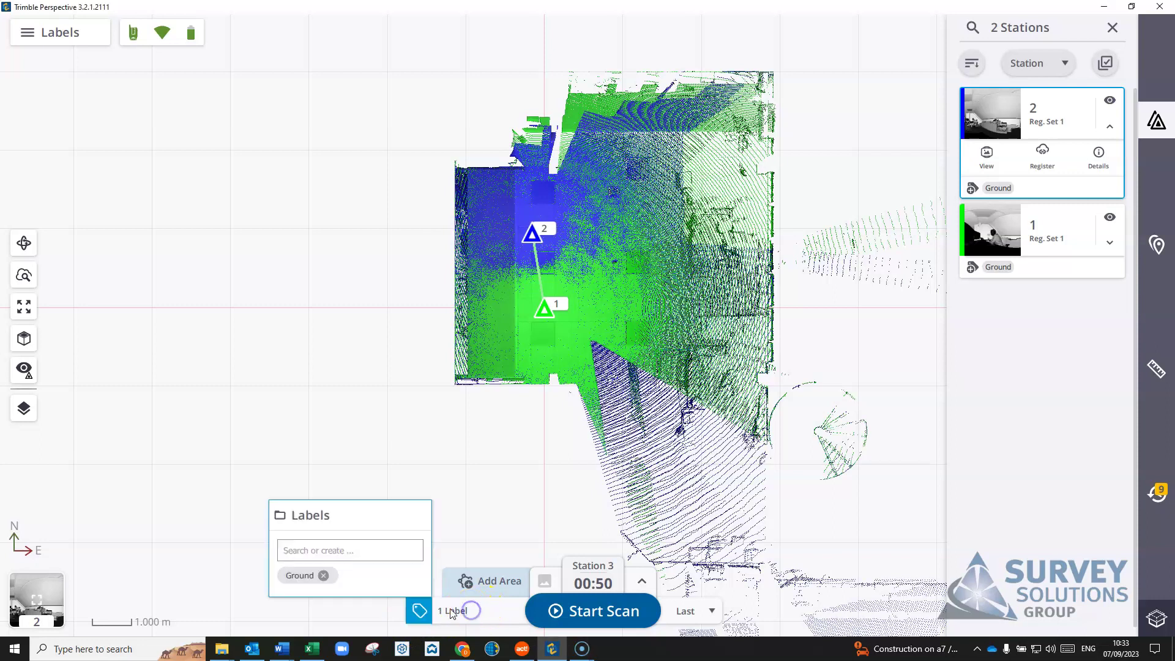
{"action": "left_click", "coordinate": [323, 576]}
{"action": "left_click", "coordinate": [312, 552]}
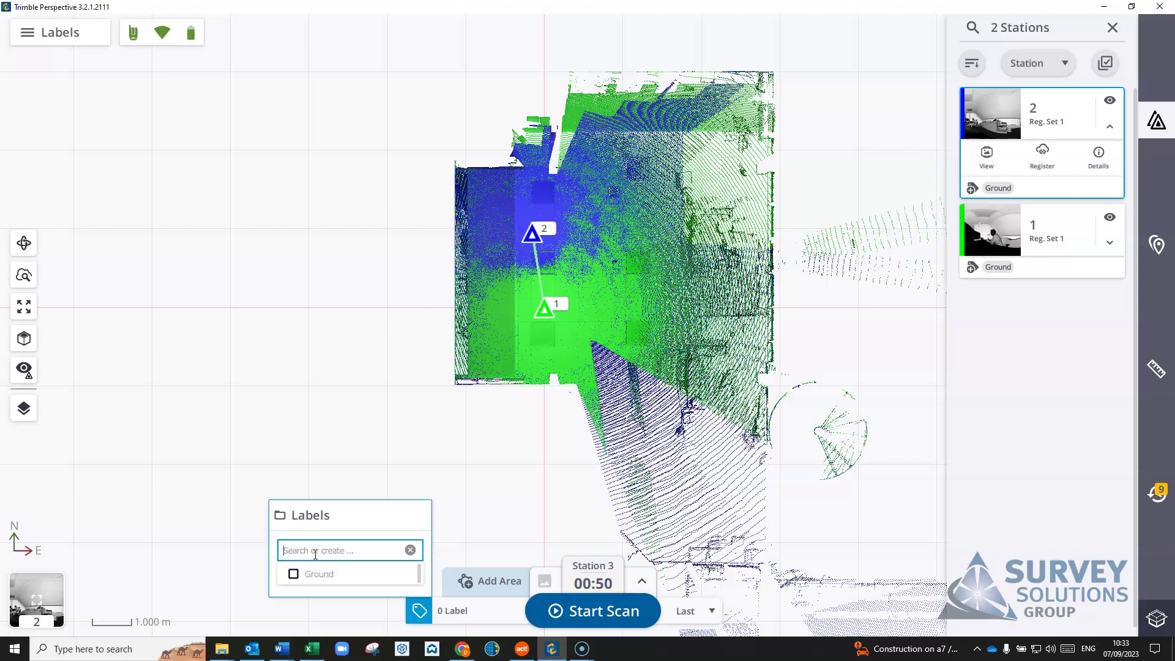
{"action": "type", "text": "1st Floor"}
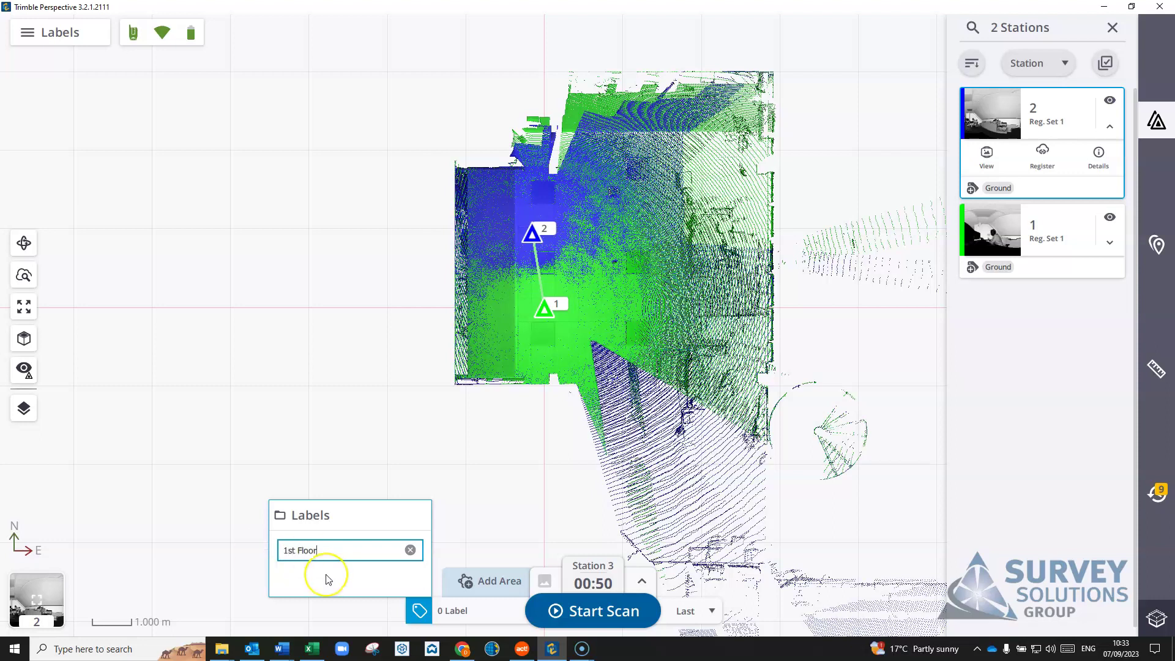
{"action": "key", "text": "Return"}
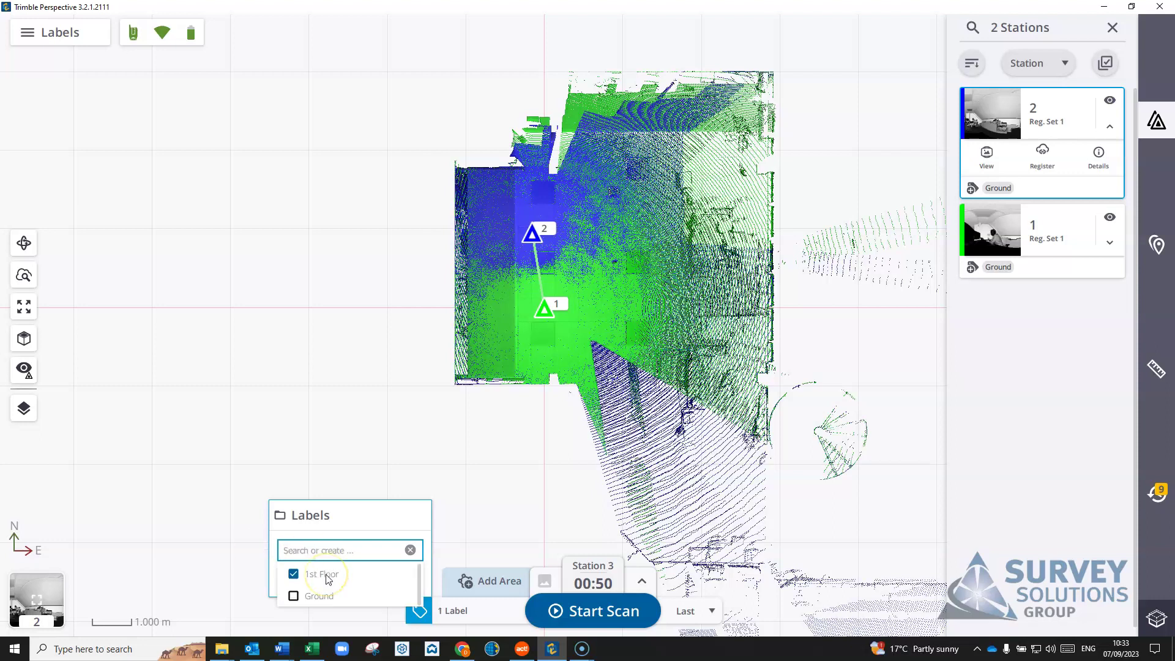
{"action": "left_click", "coordinate": [480, 509]}
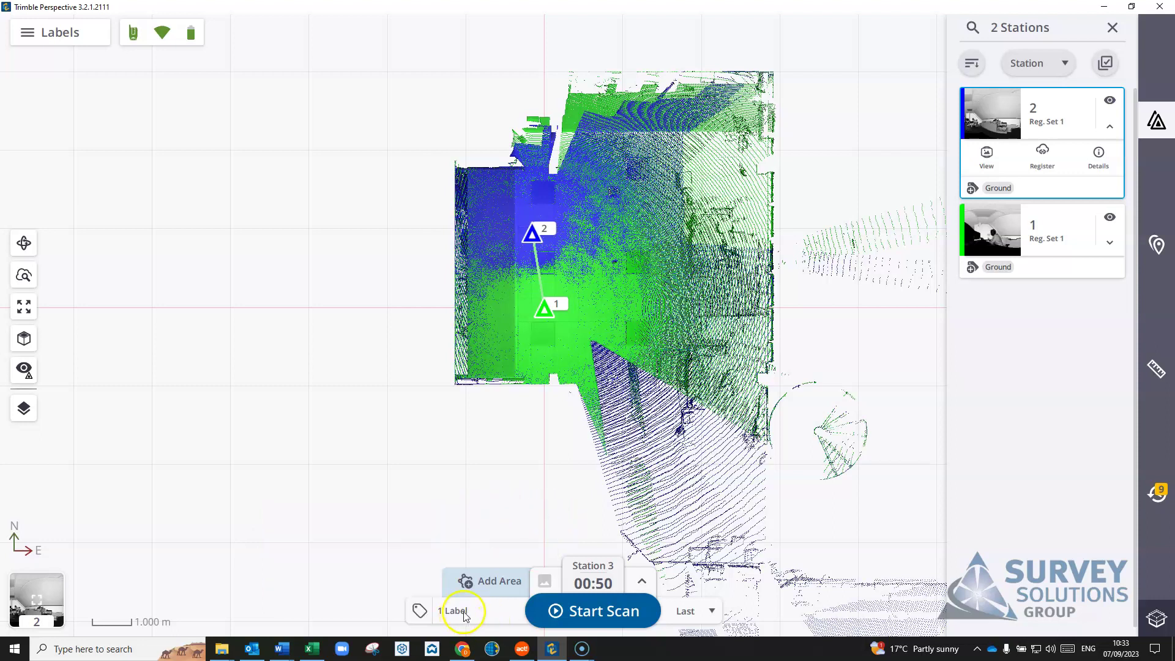
{"action": "left_click", "coordinate": [458, 611]}
{"action": "left_click", "coordinate": [507, 492]}
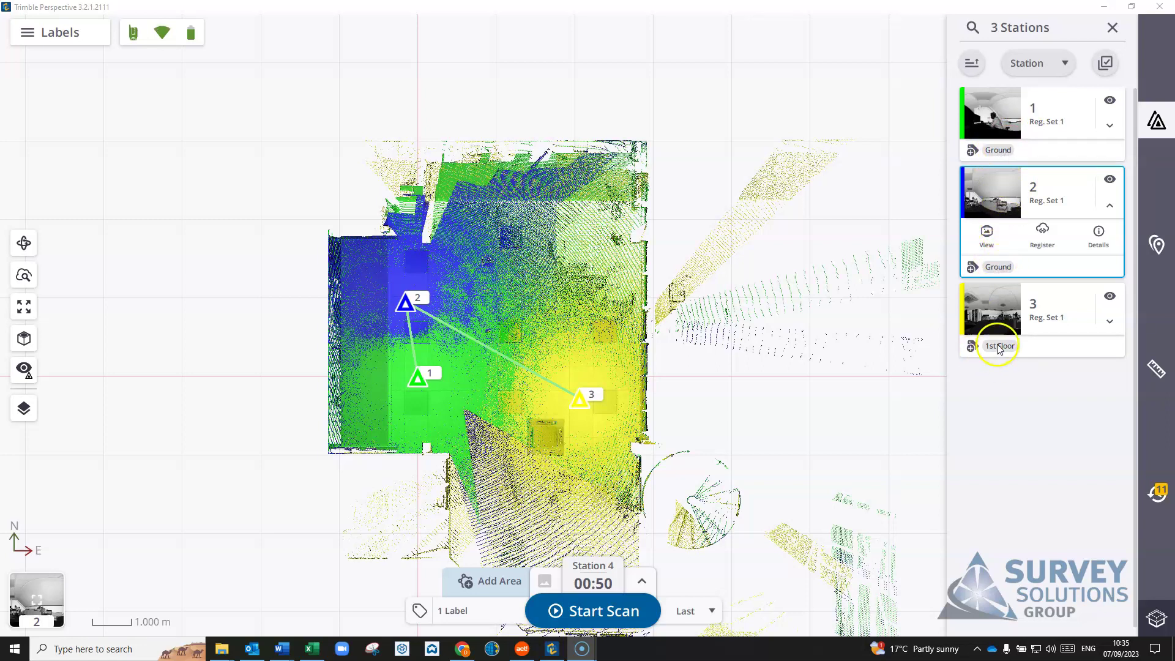
Step: Pan the plan view to recentre the three registered station scans
{"action": "left_click_drag", "start_coordinate": [692, 422], "coordinate": [699, 341]}
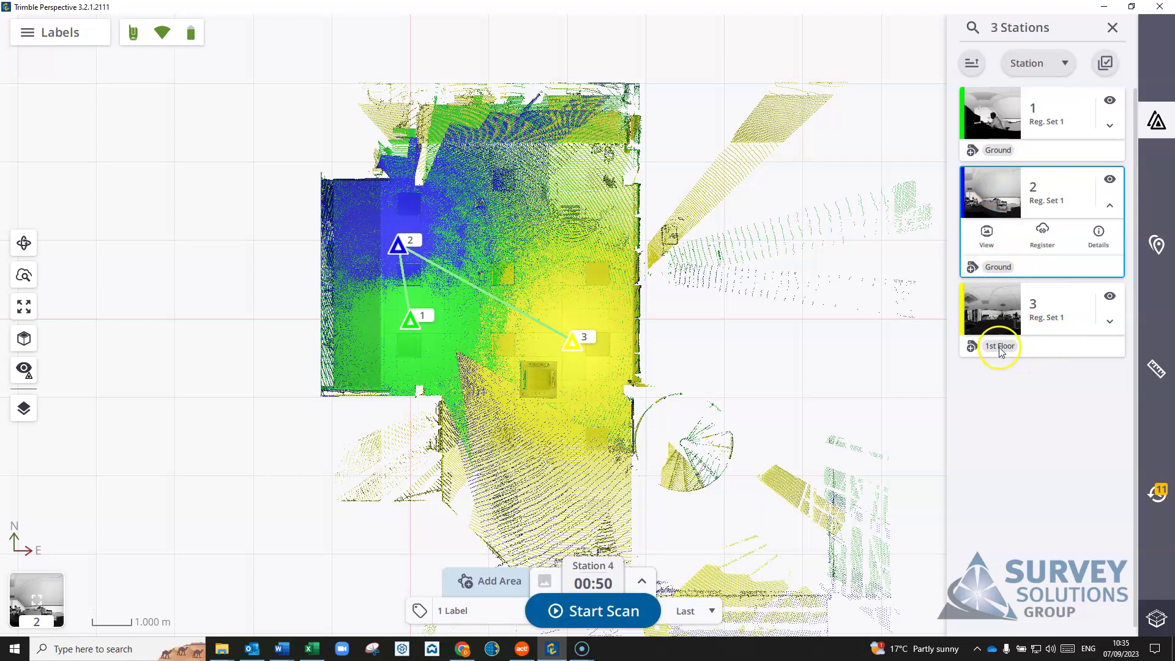
{"action": "left_click_drag", "start_coordinate": [734, 353], "coordinate": [747, 349]}
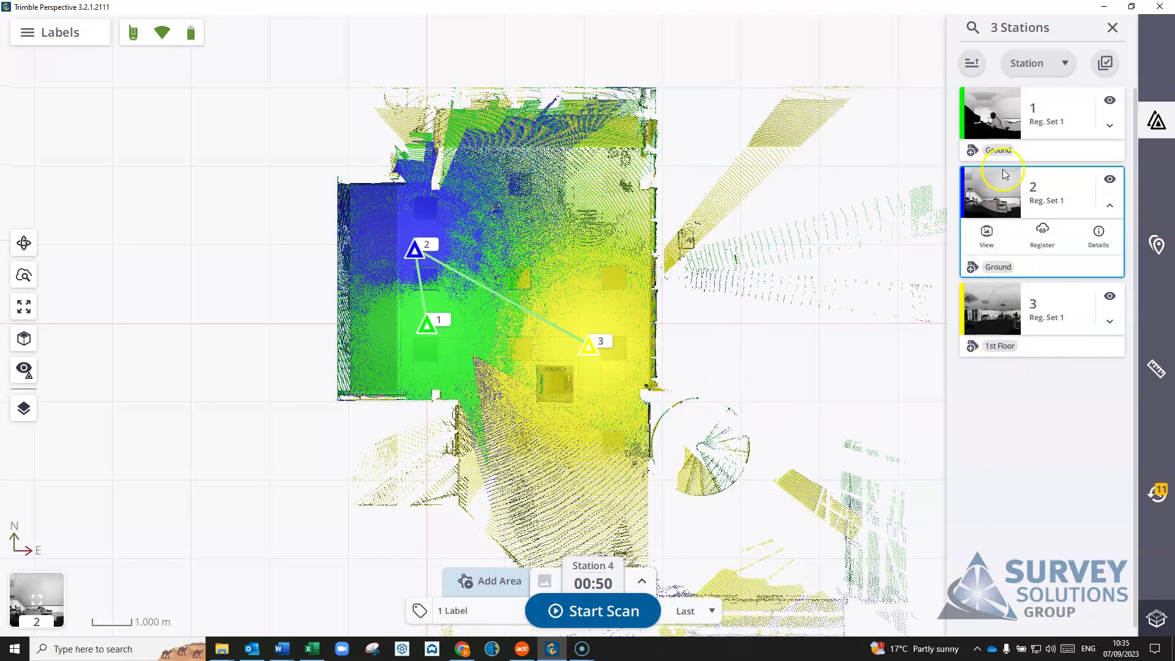
Step: Filter the station list by Station 3's 1st Floor chip, then close the list
{"action": "left_click", "coordinate": [1104, 63]}
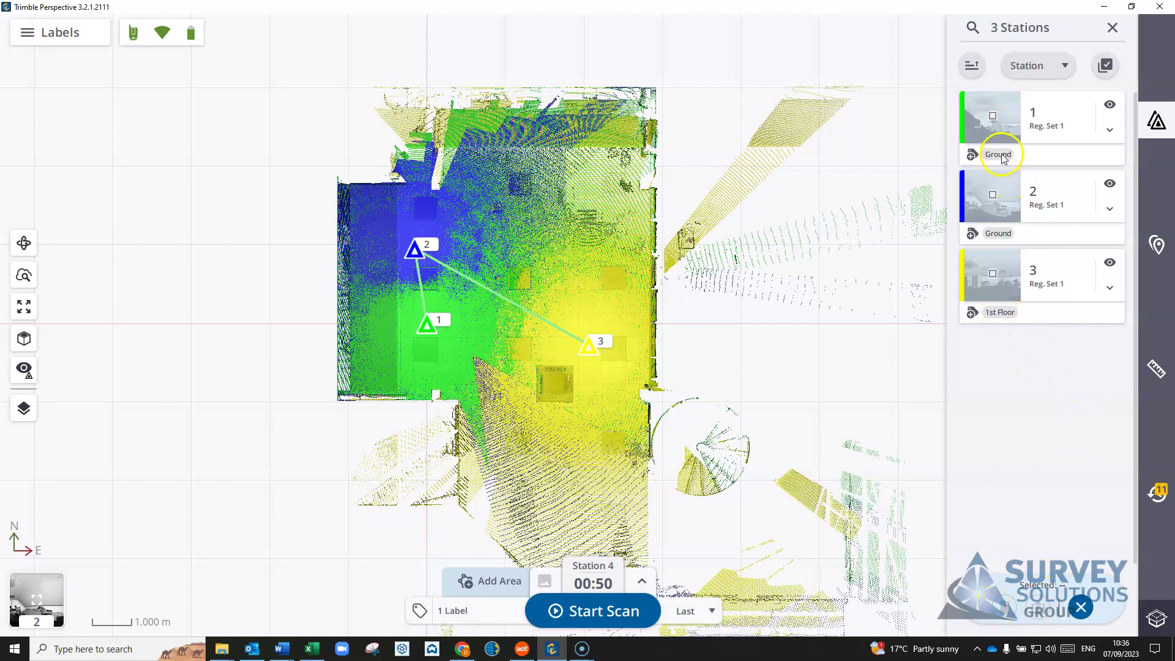
{"action": "left_click", "coordinate": [999, 313]}
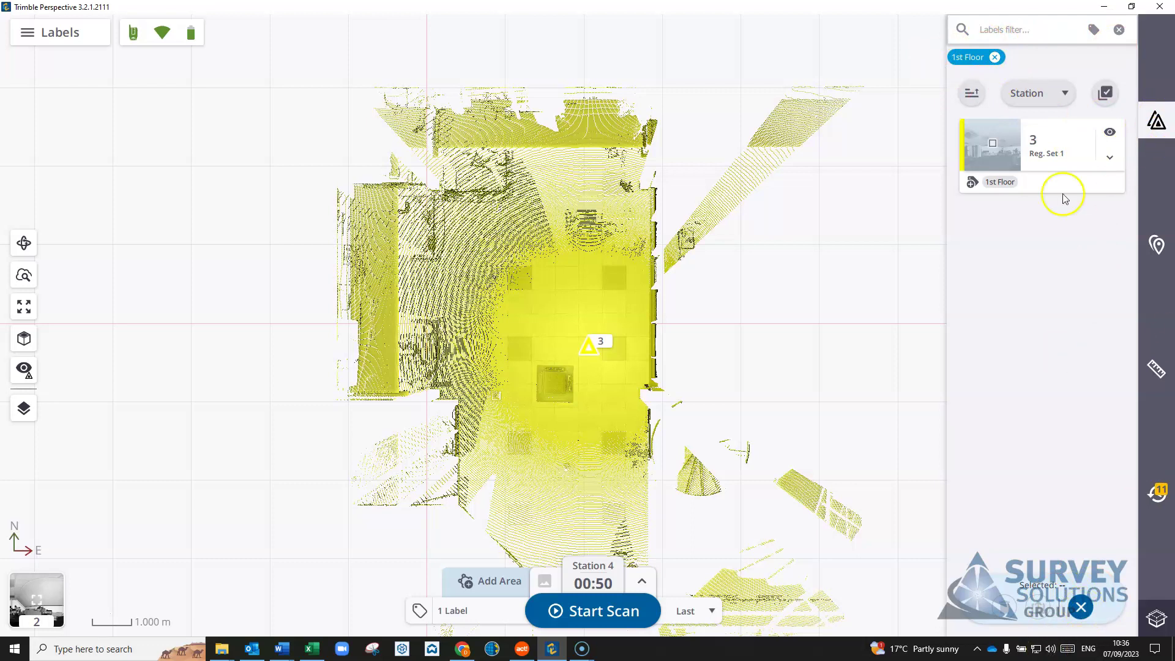
{"action": "left_click", "coordinate": [1156, 123]}
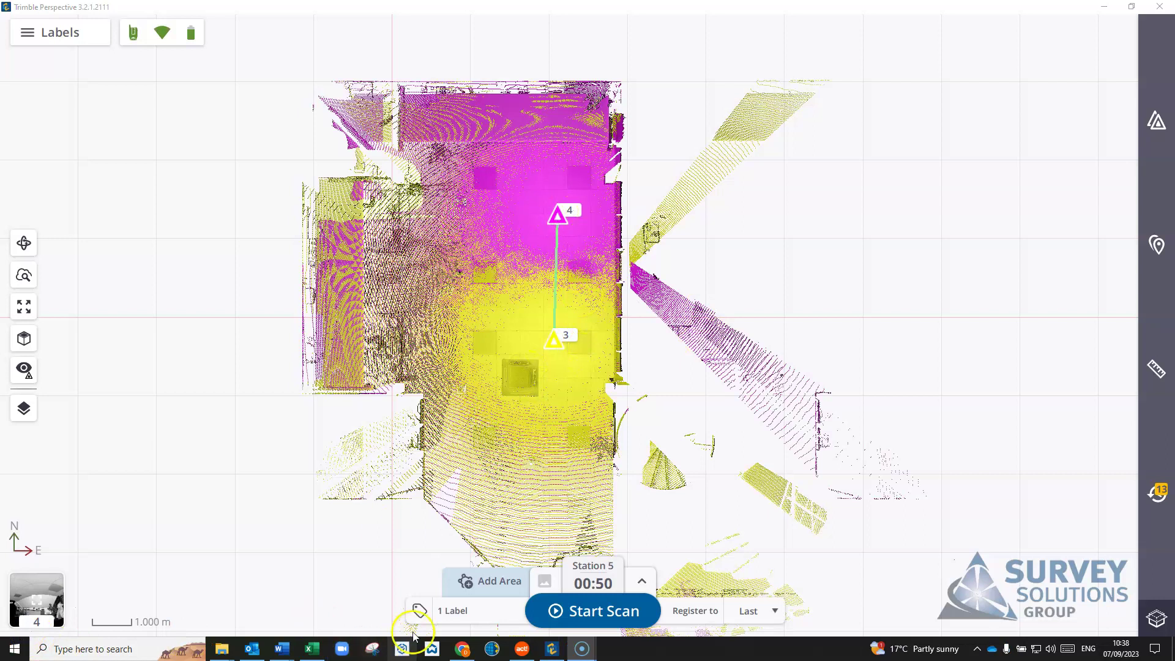
Step: Reopen the Stations list and remove the 1st Floor filter chip
{"action": "left_click", "coordinate": [1156, 120]}
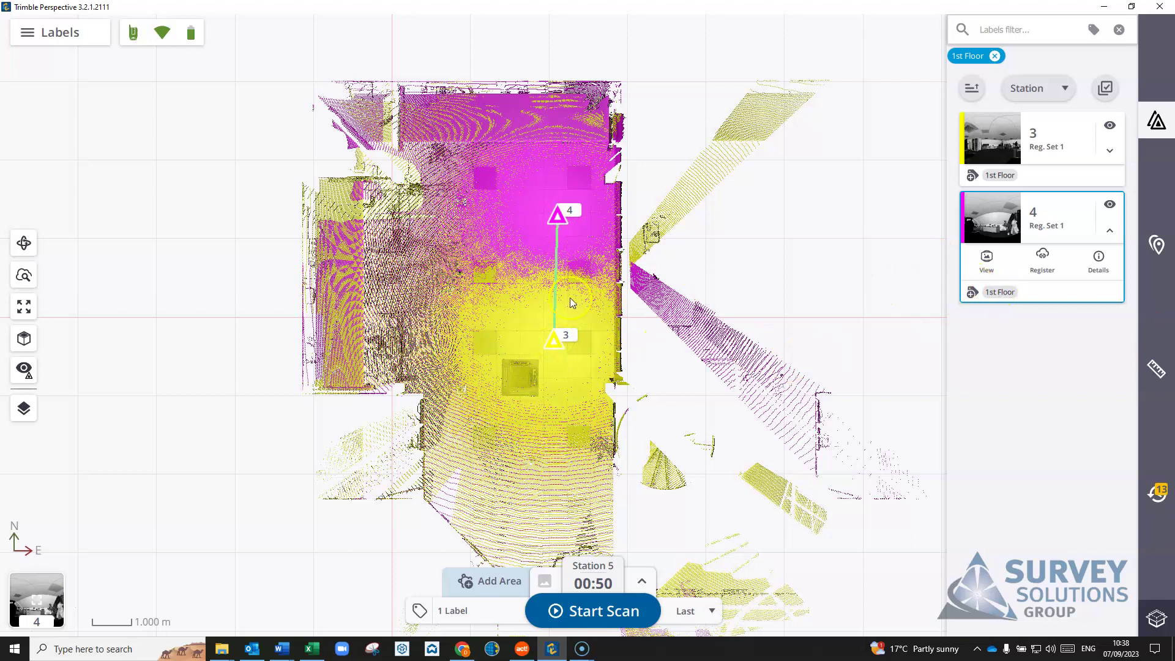
{"action": "left_click", "coordinate": [996, 56]}
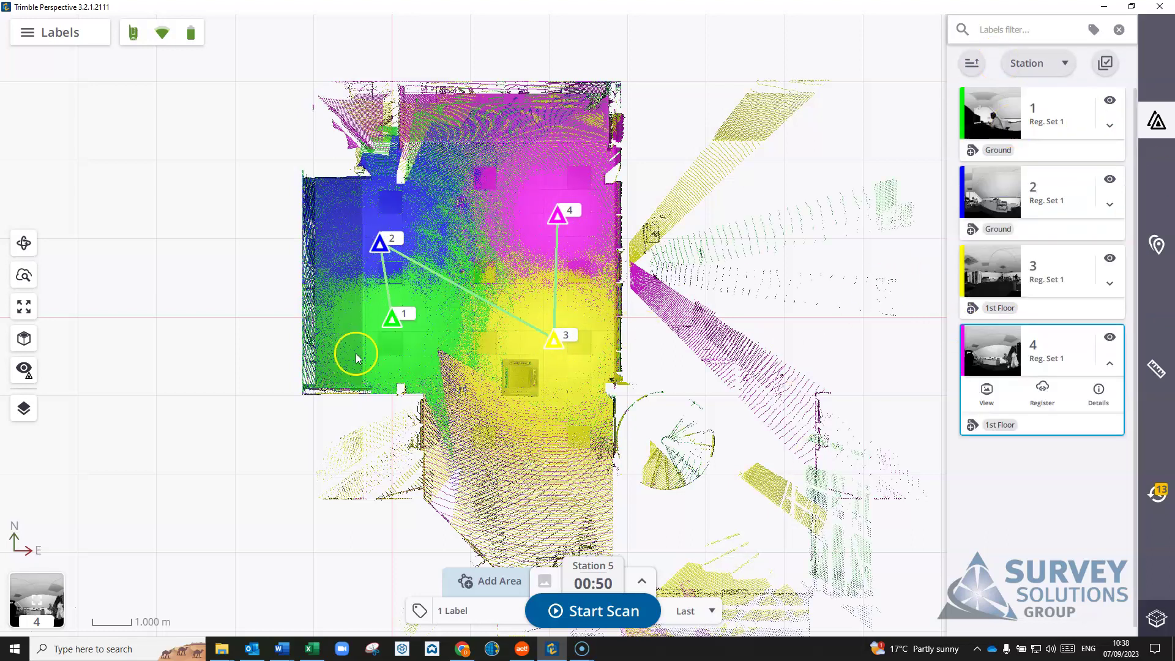
Step: Pick Ground from the Labels filter to show only Stations 1 and 2, then recentre the view
{"action": "left_click", "coordinate": [997, 31]}
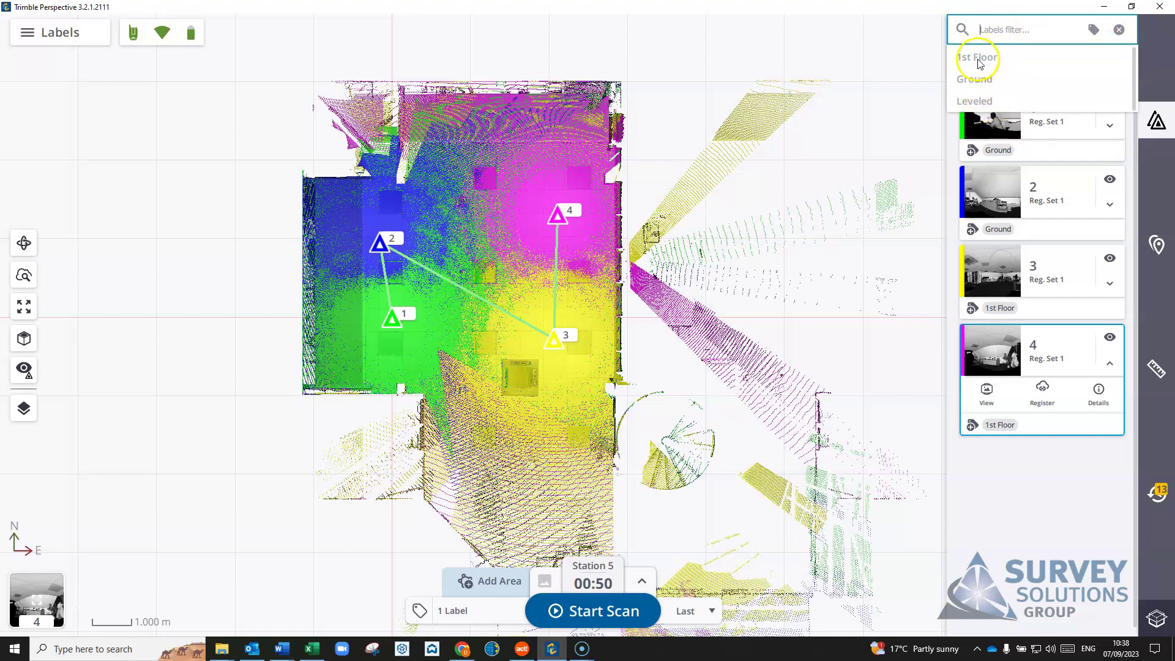
{"action": "left_click", "coordinate": [1018, 480]}
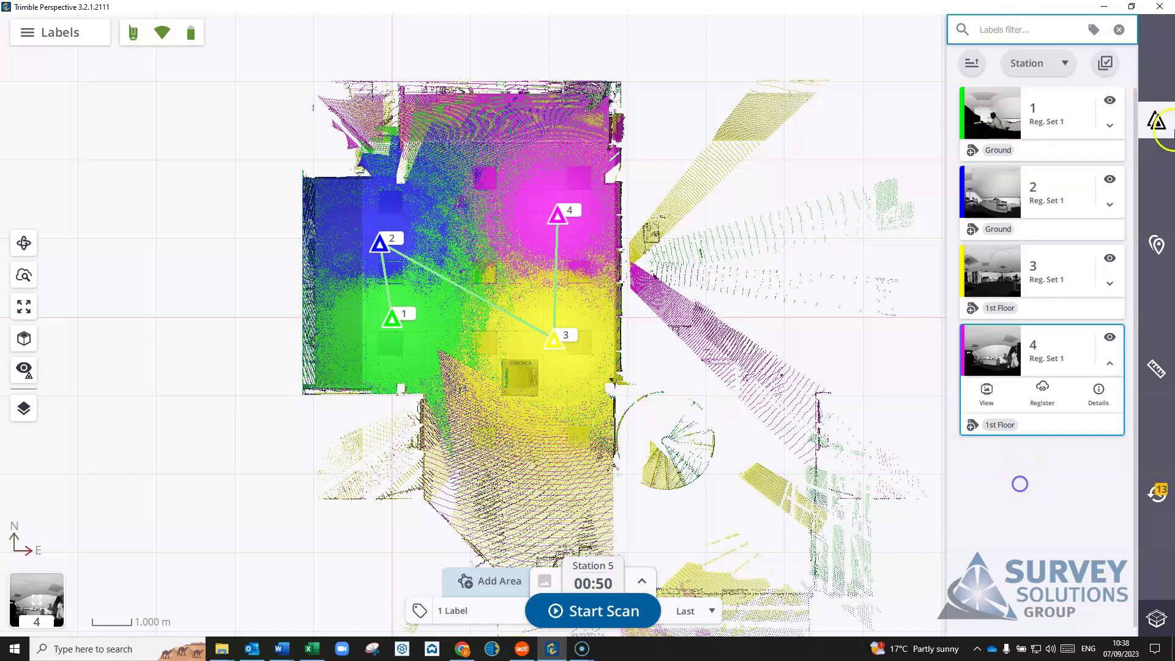
{"action": "left_click", "coordinate": [1106, 66]}
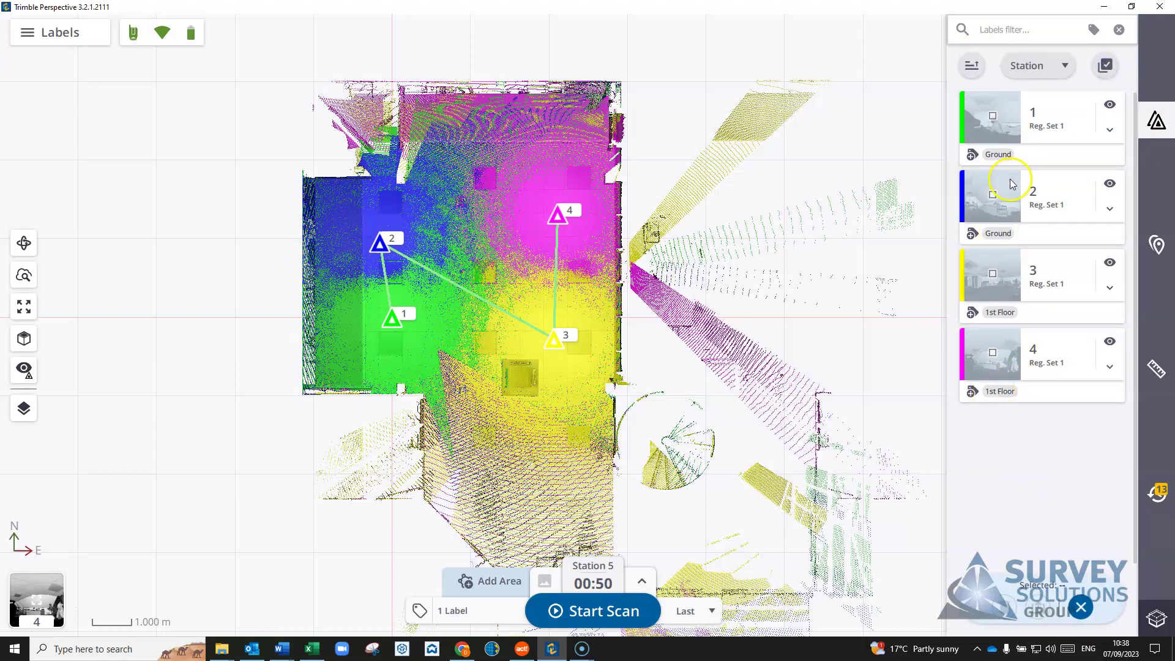
{"action": "left_click", "coordinate": [1105, 66]}
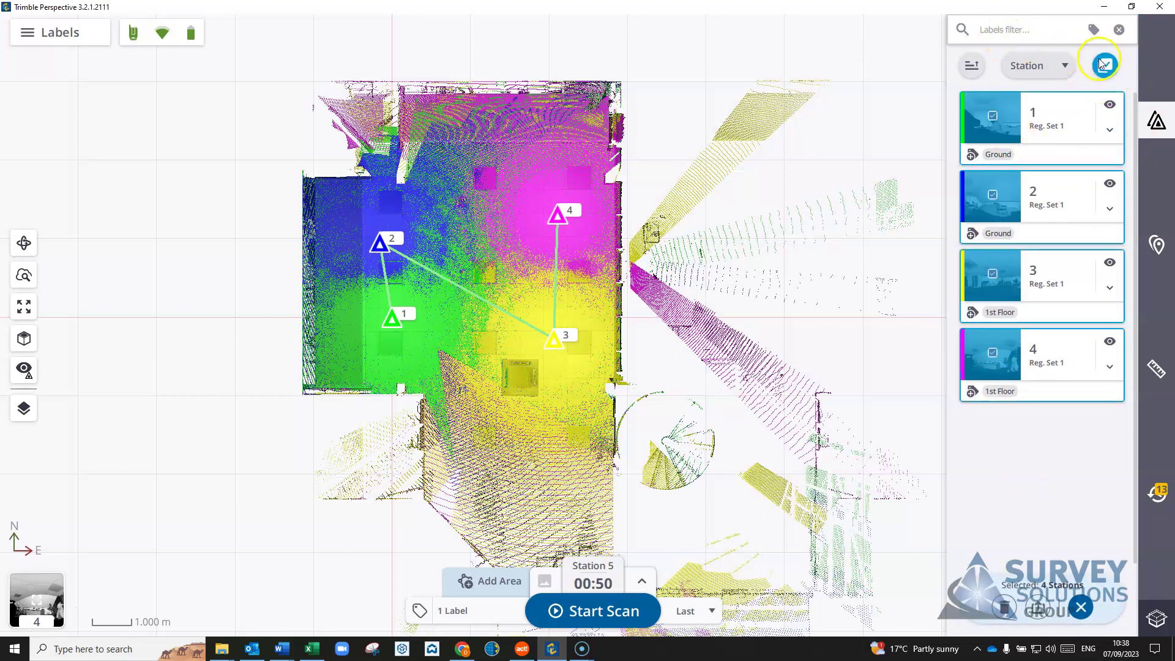
{"action": "left_click", "coordinate": [1105, 66]}
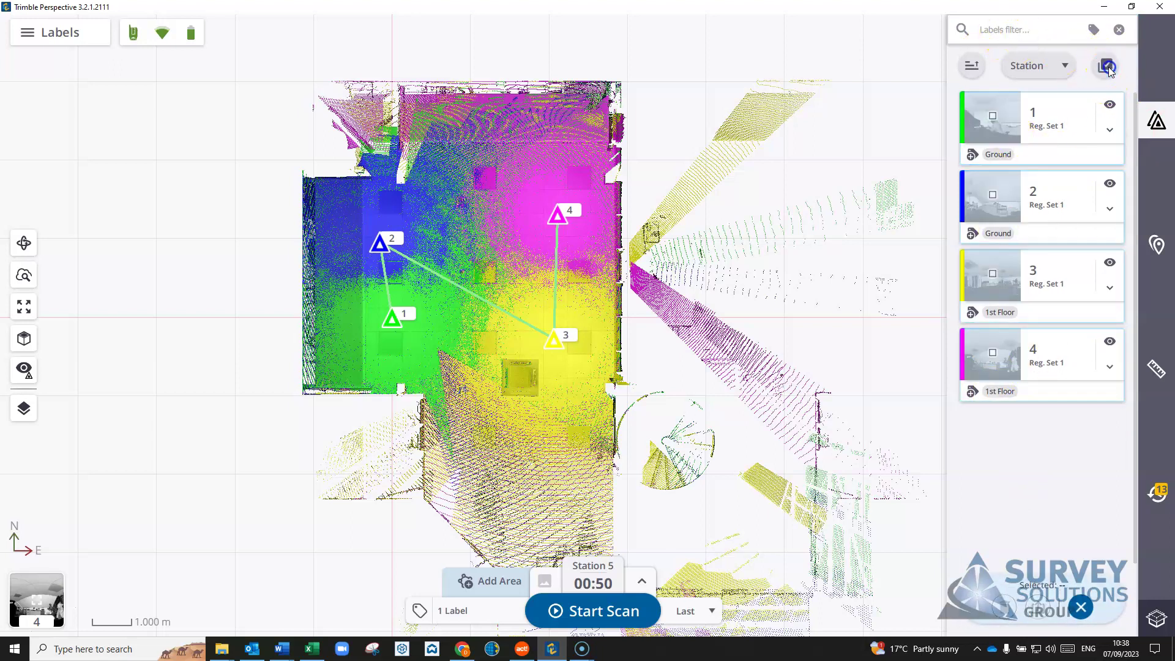
{"action": "left_click", "coordinate": [996, 31]}
{"action": "left_click", "coordinate": [977, 80]}
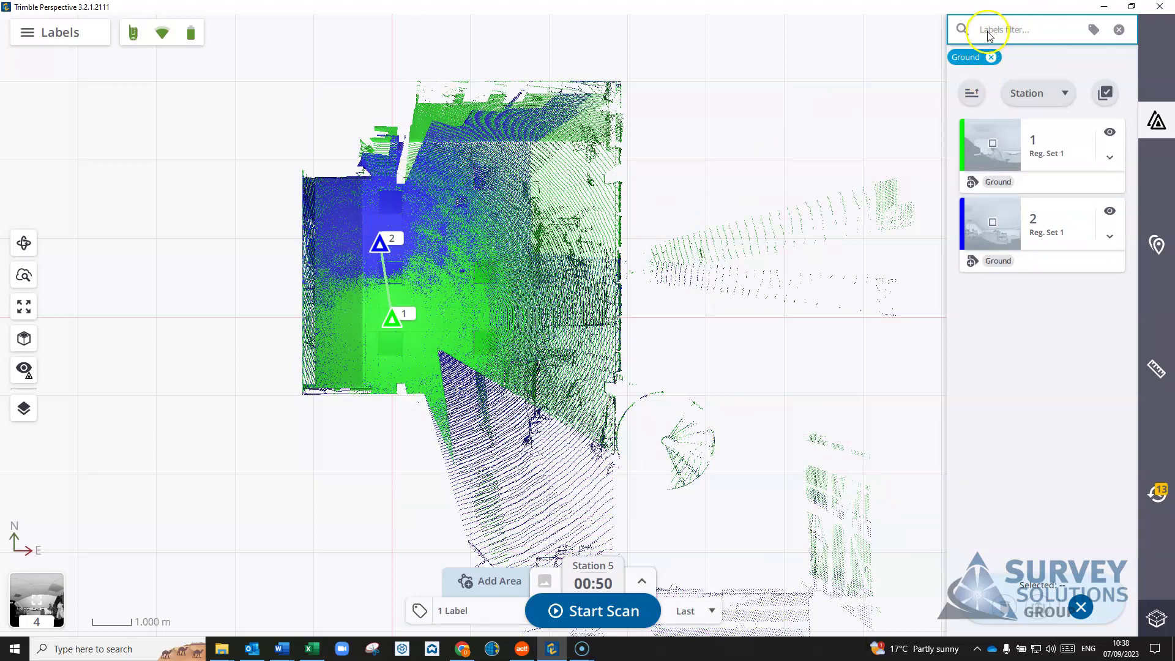
{"action": "left_click_drag", "start_coordinate": [511, 310], "coordinate": [499, 369]}
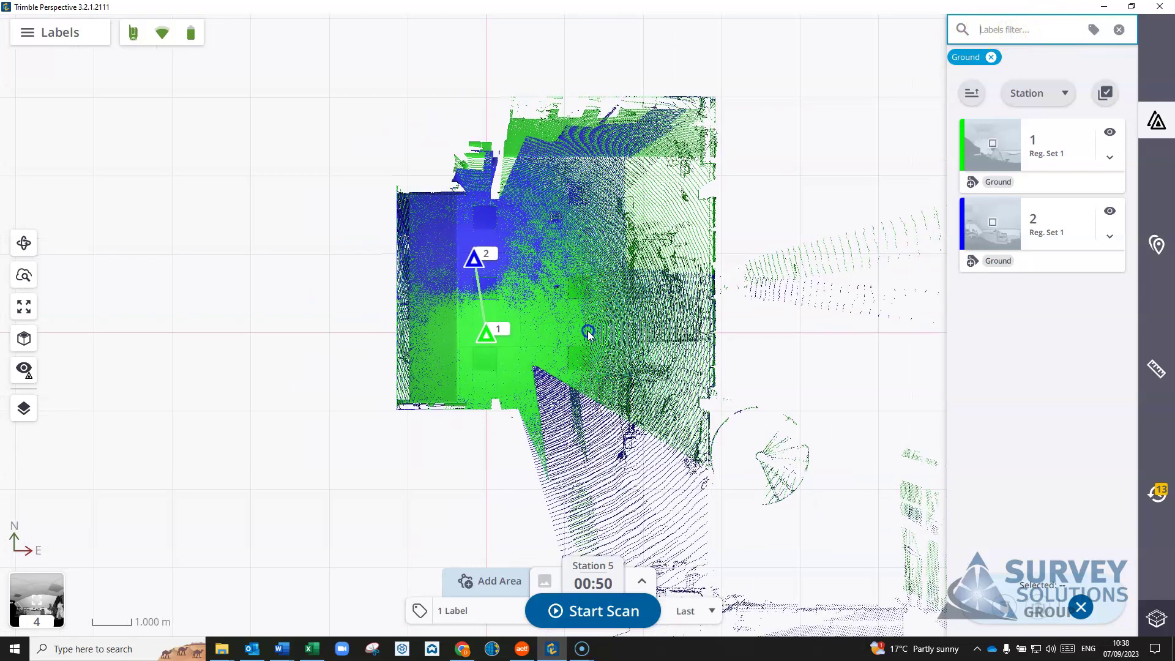